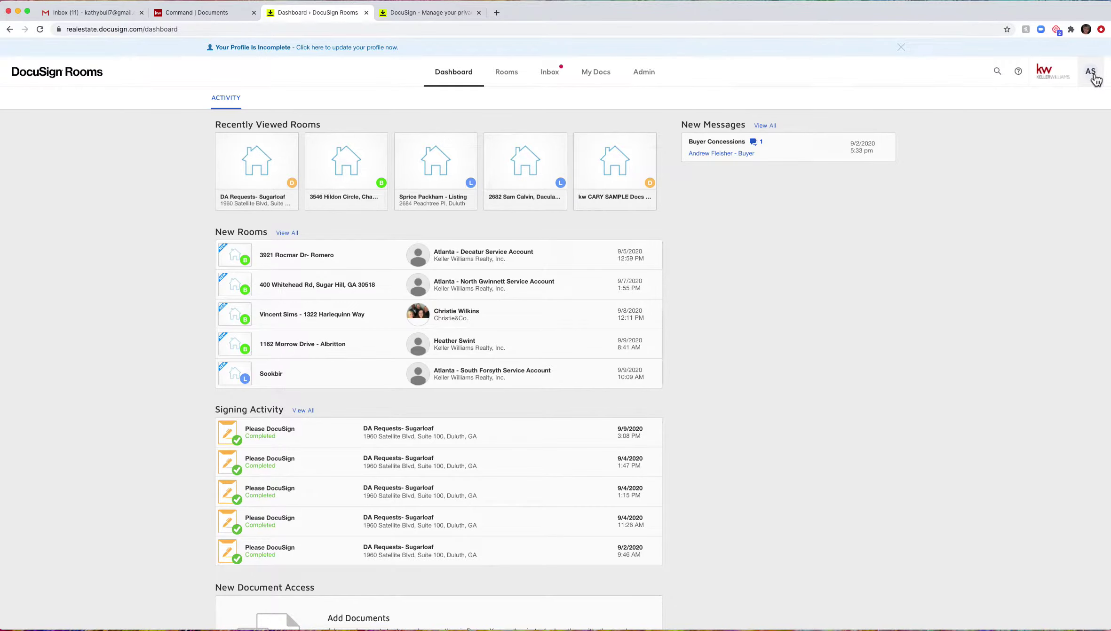
- Open Manage Profile from the AS account menu in DocuSign Rooms
click(1092, 71)
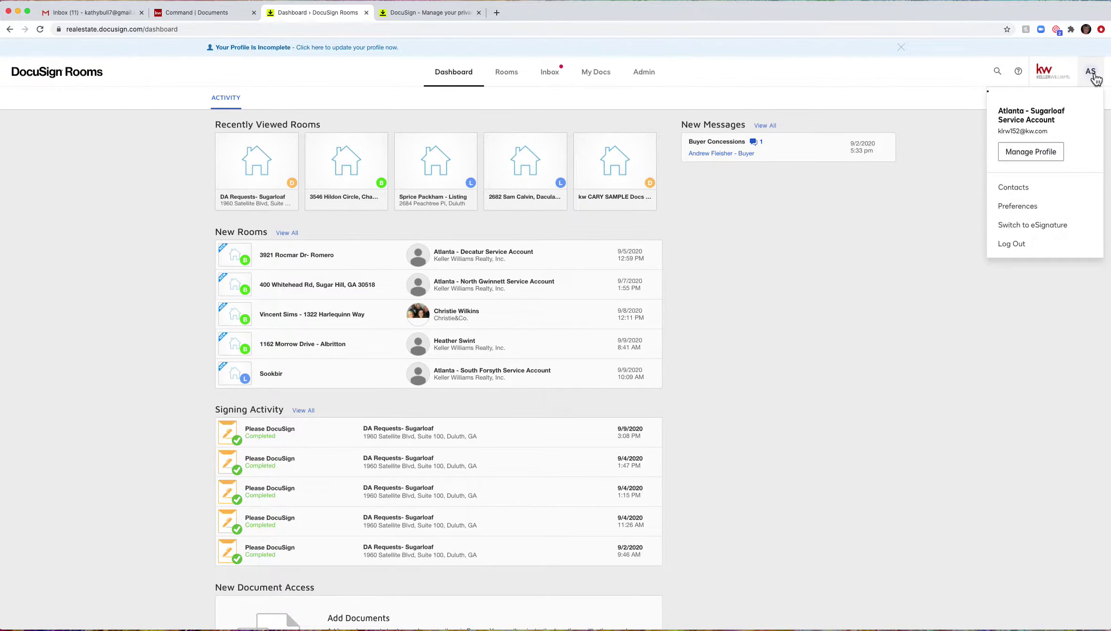
click(1031, 152)
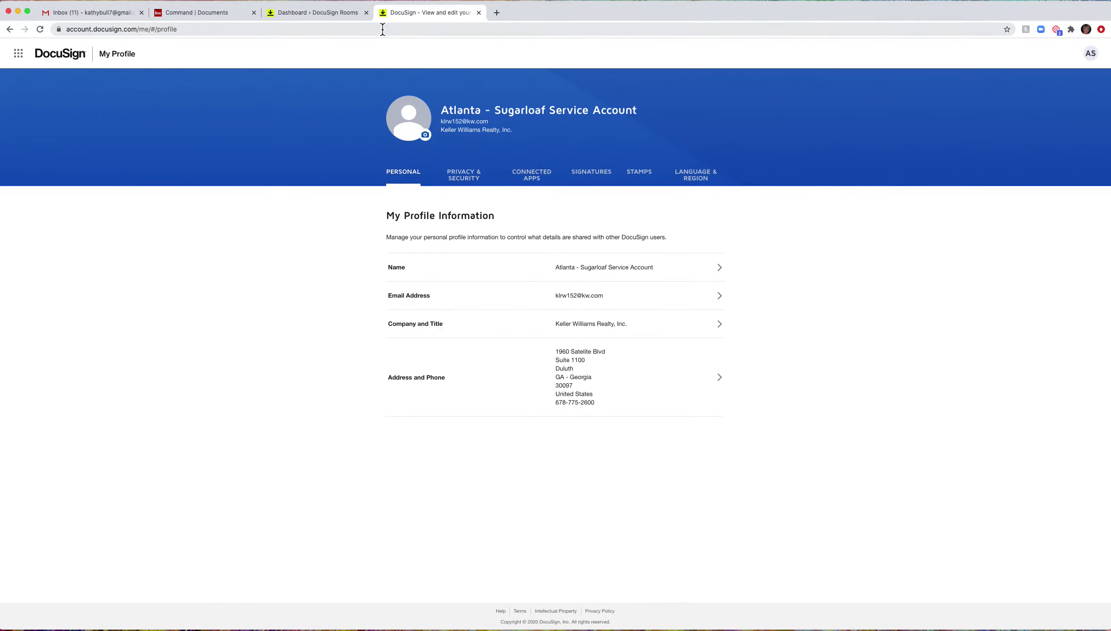
- Check that Two-Step Verification is off under Privacy & Security, then return to the list
click(463, 181)
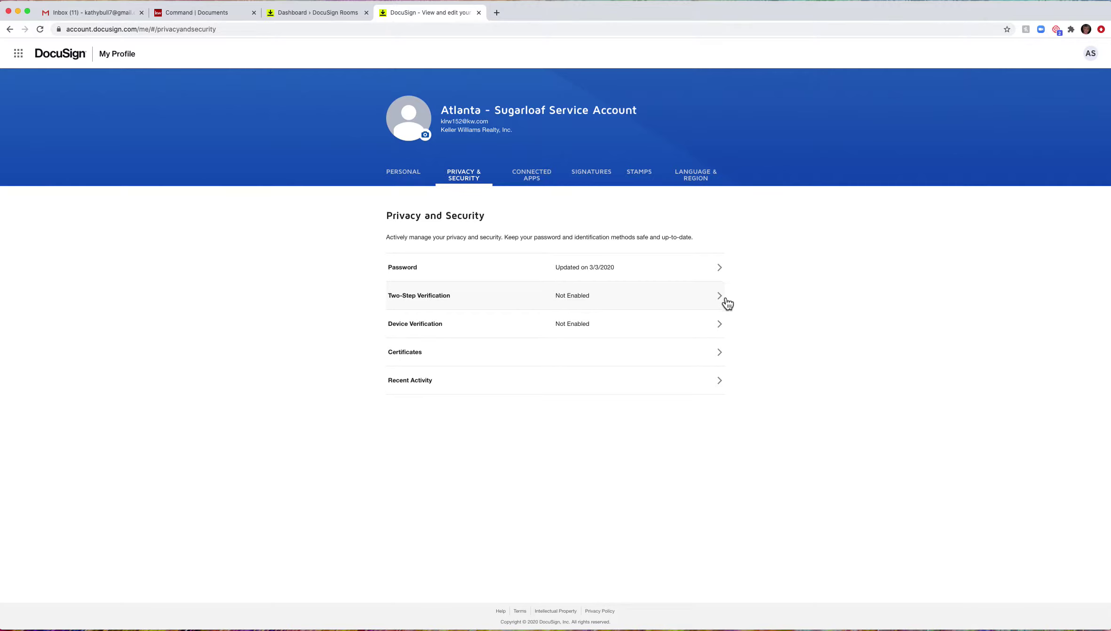
click(720, 298)
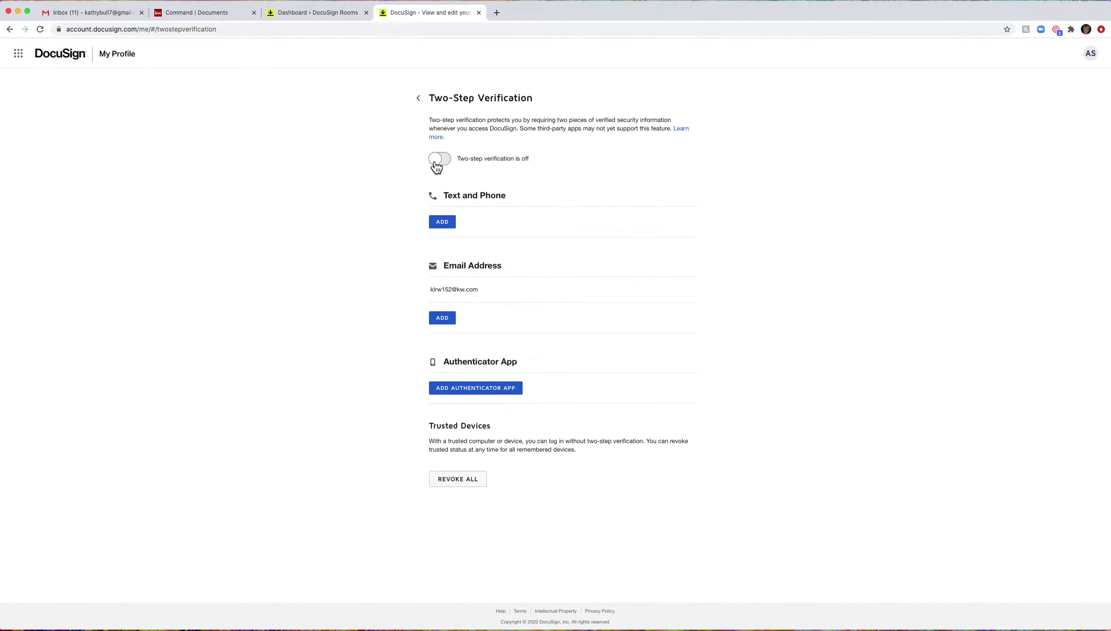
click(10, 29)
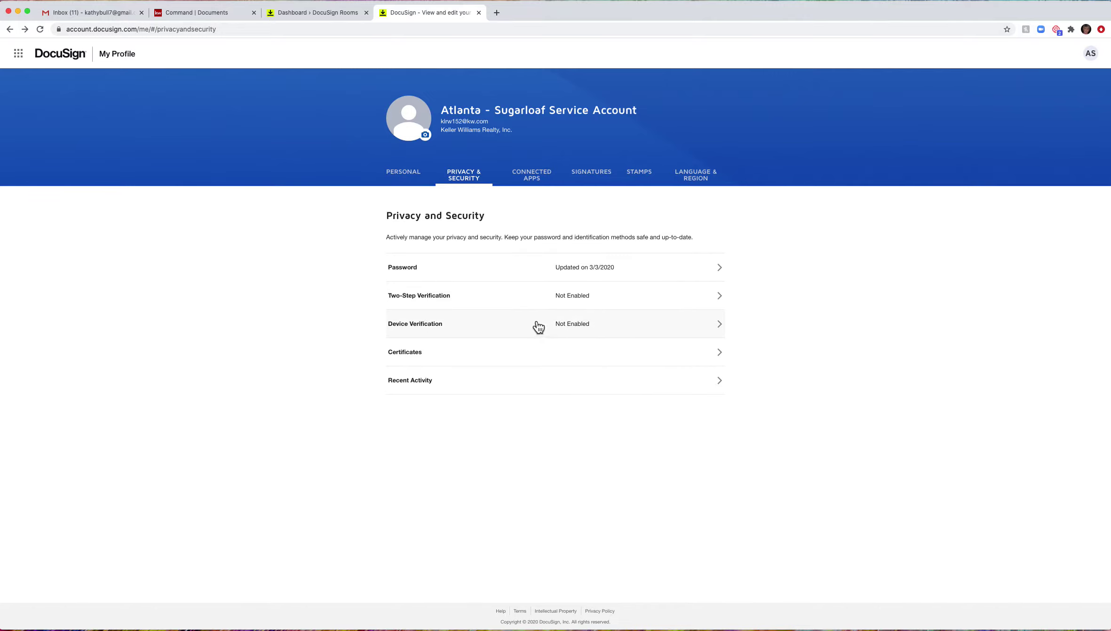
- Open the Device Verification settings from the Privacy & Security list
click(723, 325)
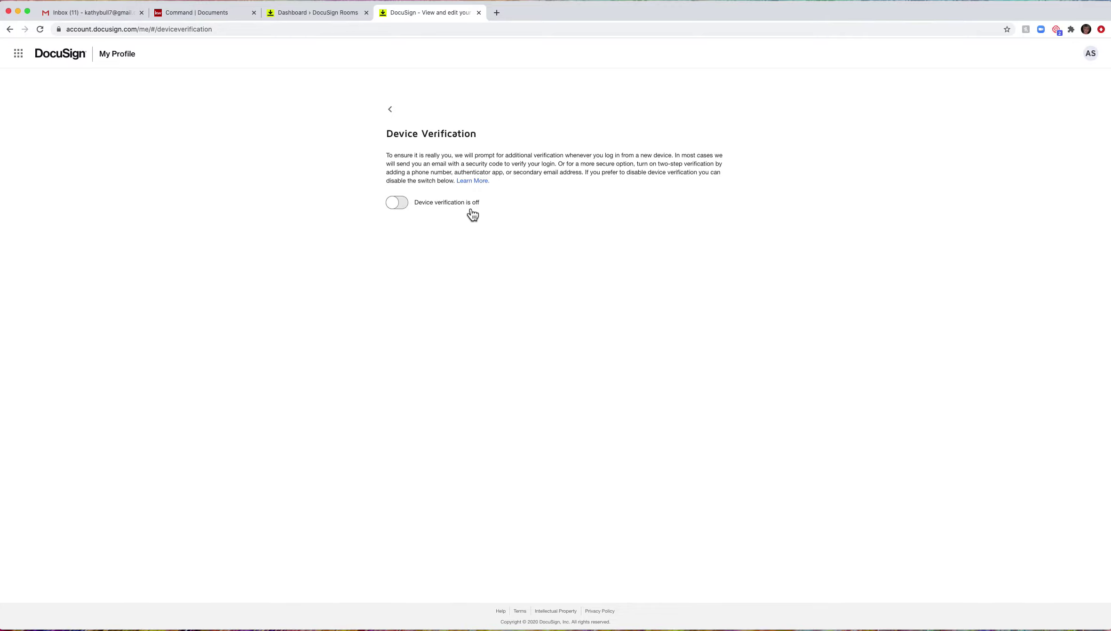
- Switch device verification on and back off, then return to the Rooms dashboard
click(400, 203)
click(404, 204)
click(300, 13)
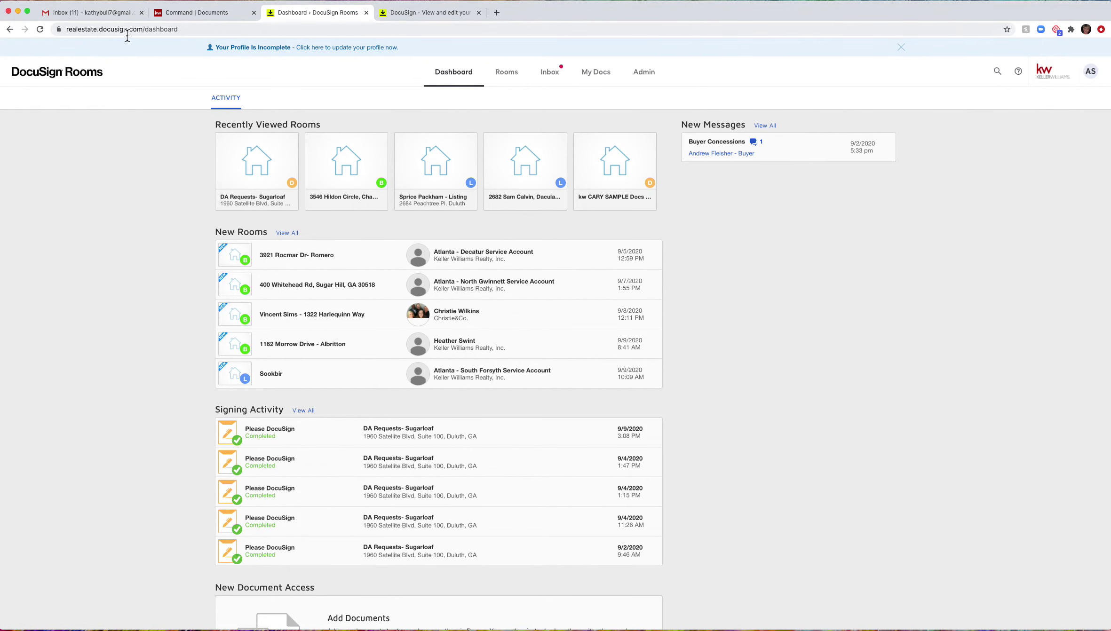
- Reopen the profile from the AS account menu and show its Privacy & Security section
click(1090, 71)
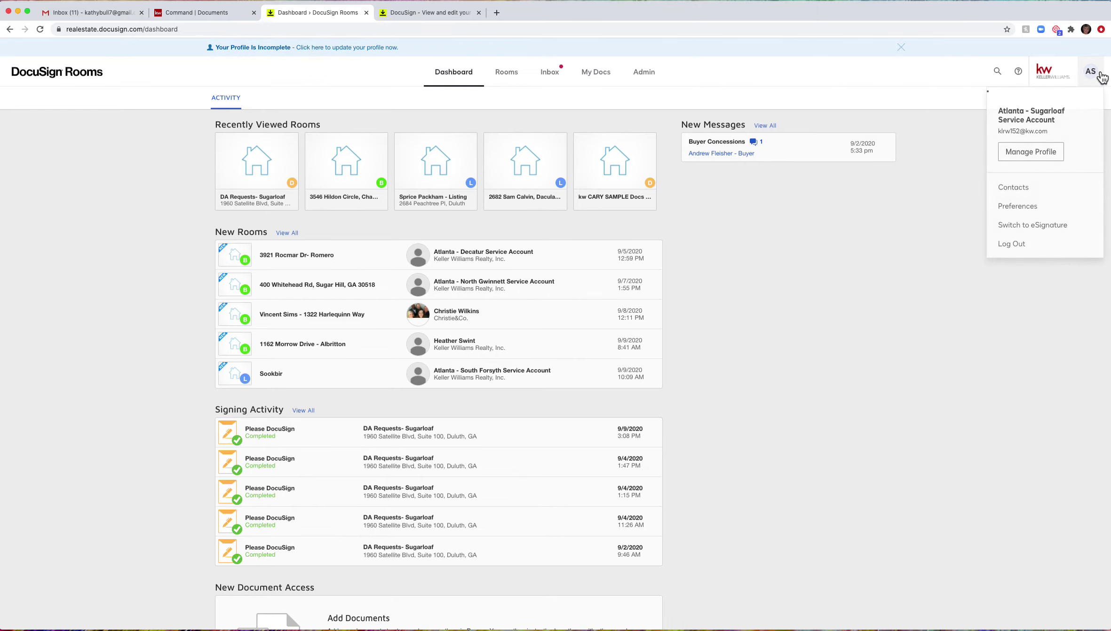
click(1031, 152)
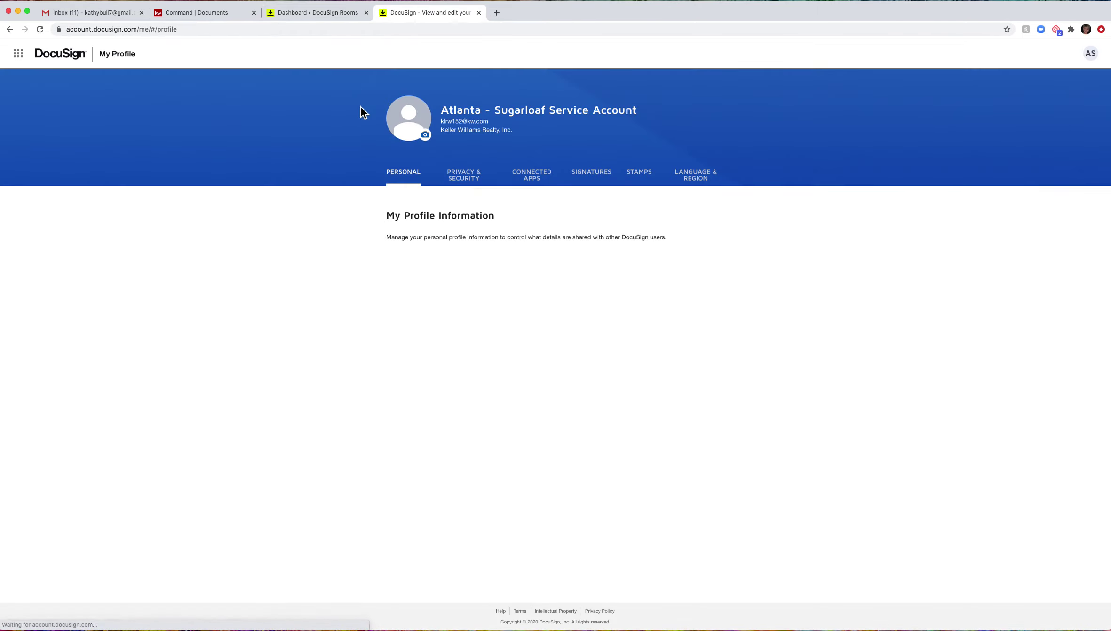
click(466, 180)
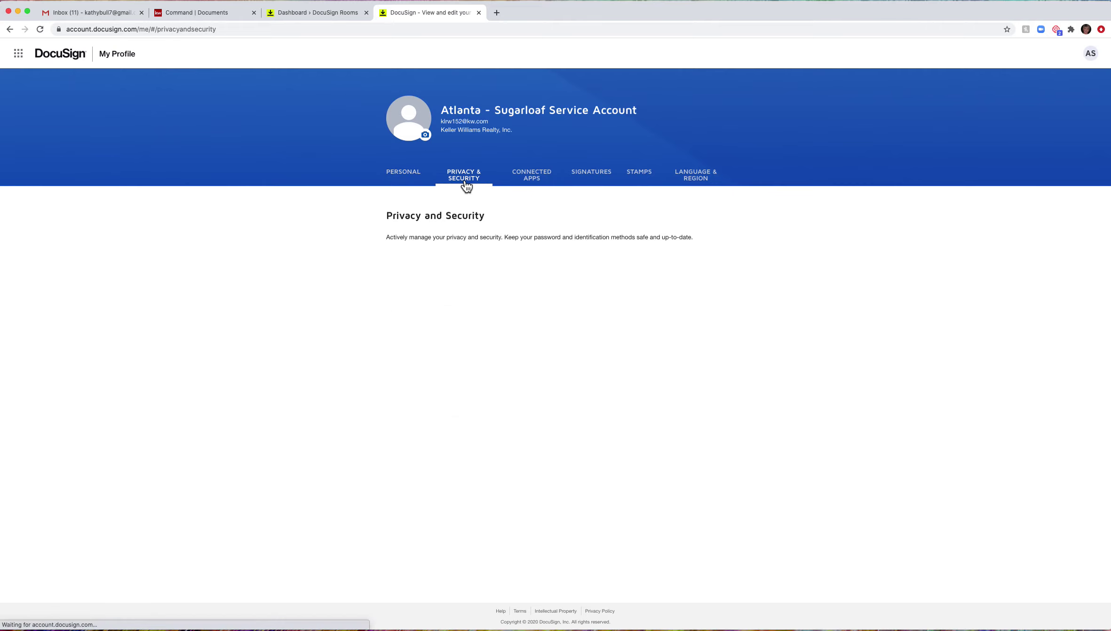